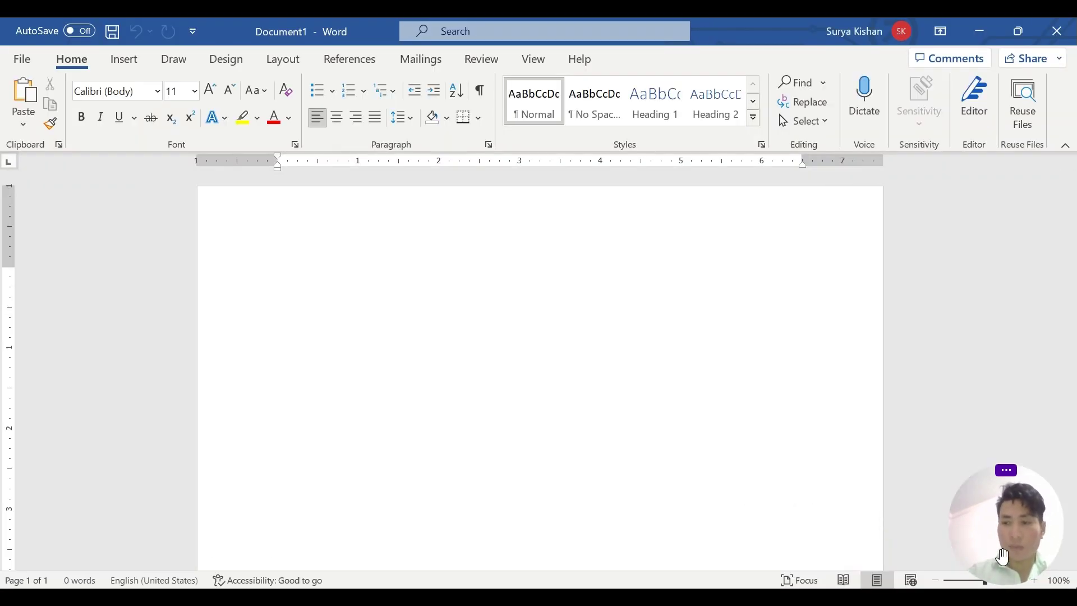
- Zoom the blank Document1 page view in to 140%
mouse_move(1045, 573)
left_mouse_down()
mouse_move(30, 547)
mouse_move(28, 557)
left_mouse_up()
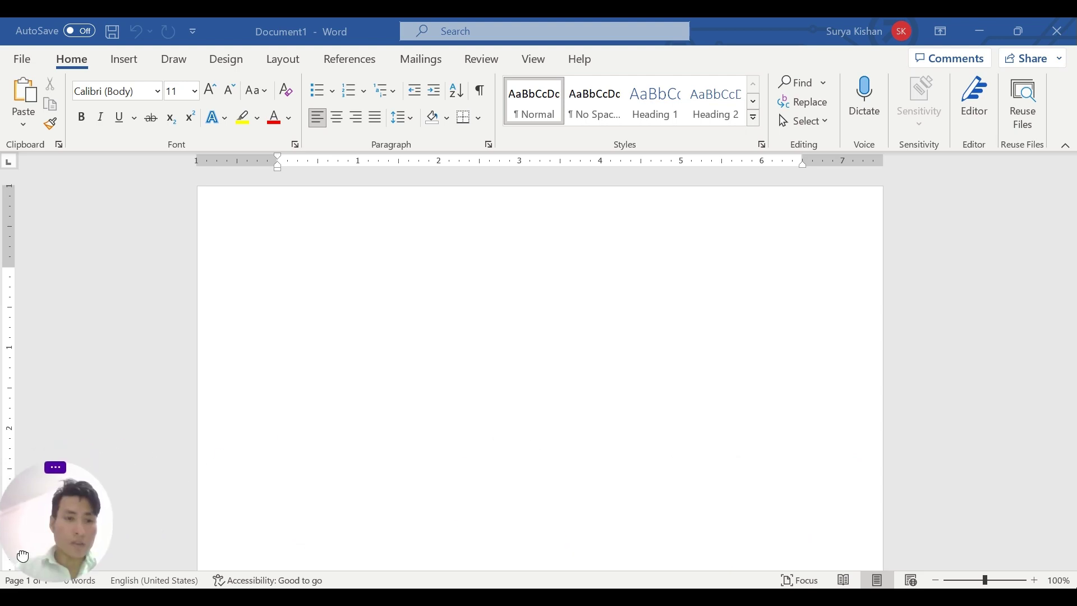
left_click(1034, 580)
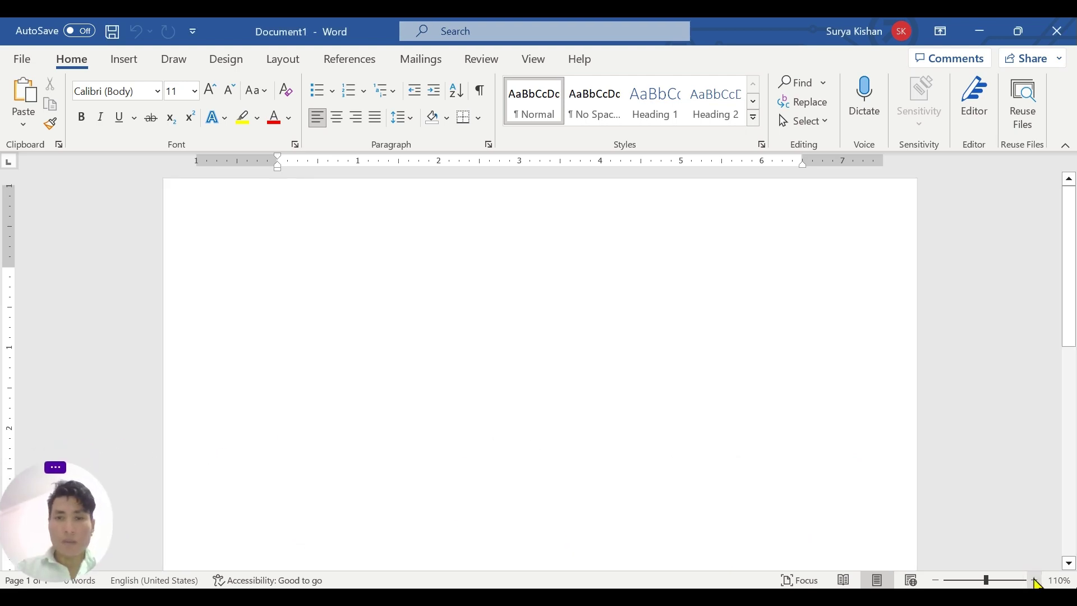
left_click(1035, 580)
left_click(1034, 580)
left_click(1035, 580)
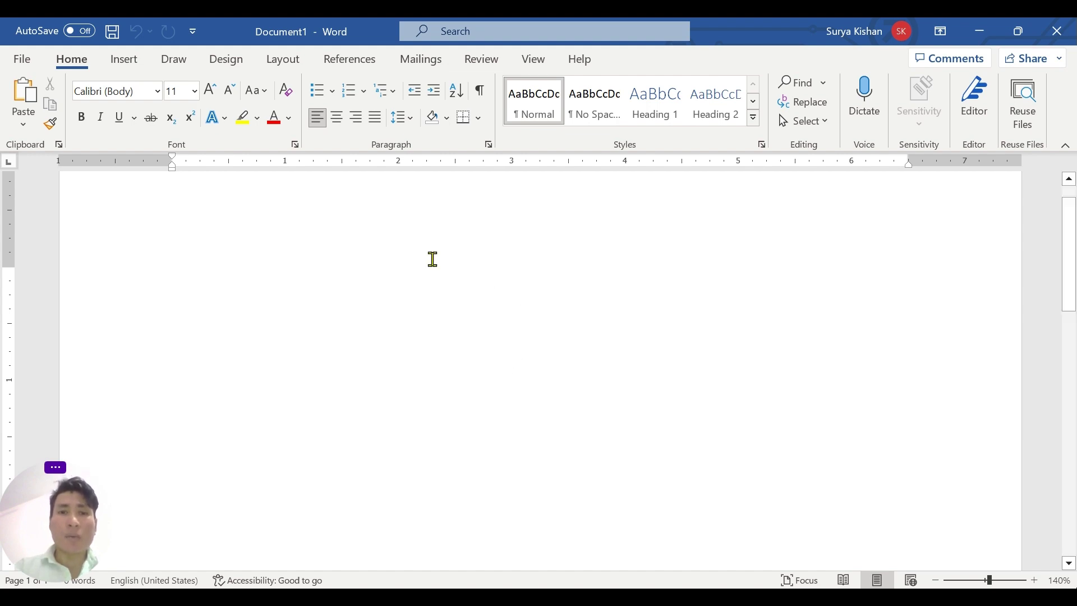
type("7483743")
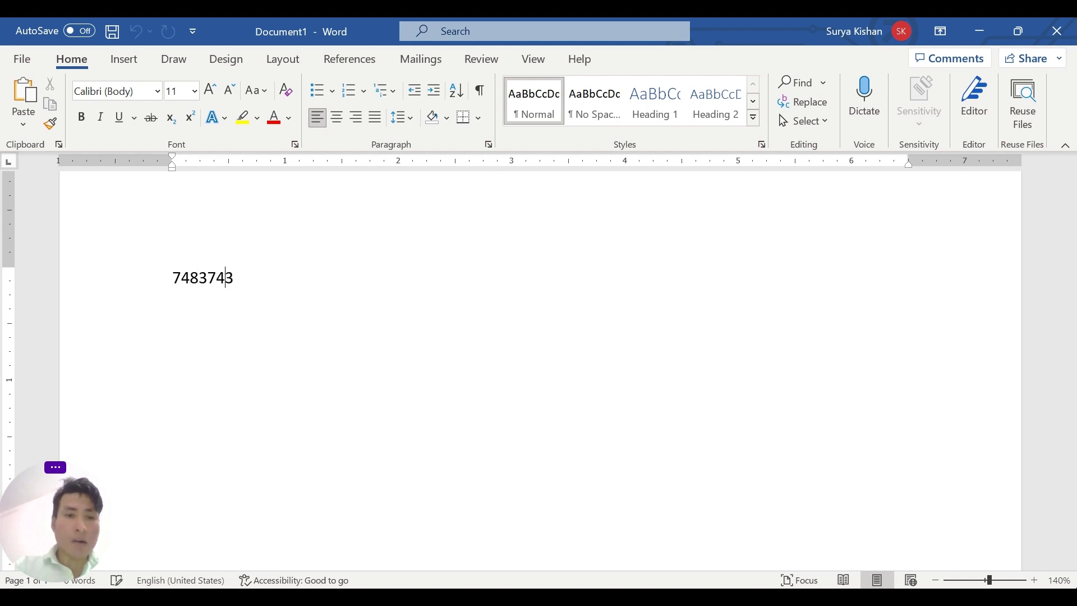
type("4")
key("Return")
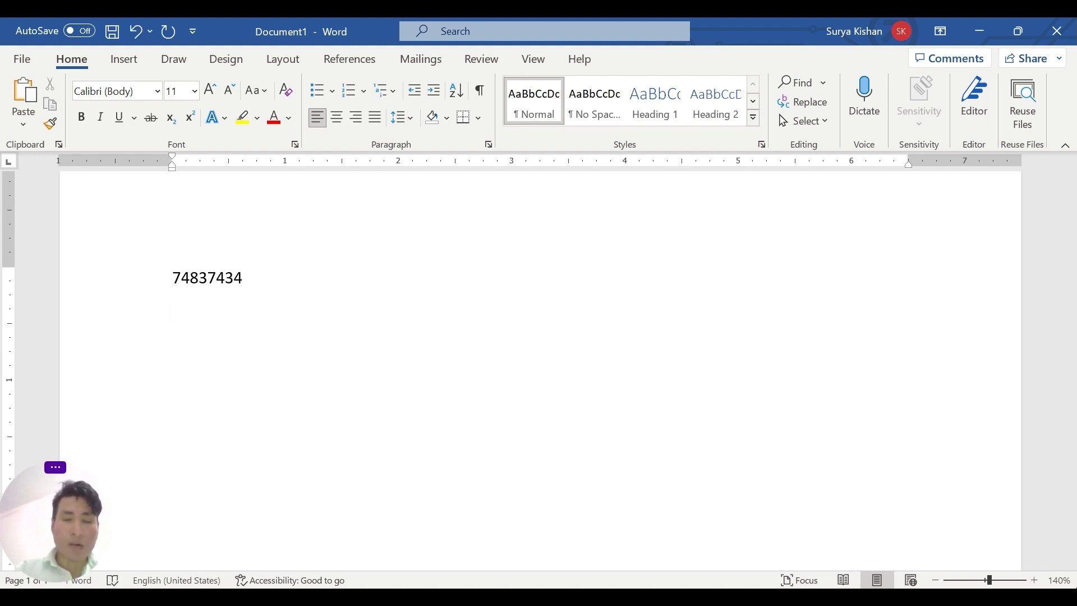
type("ru")
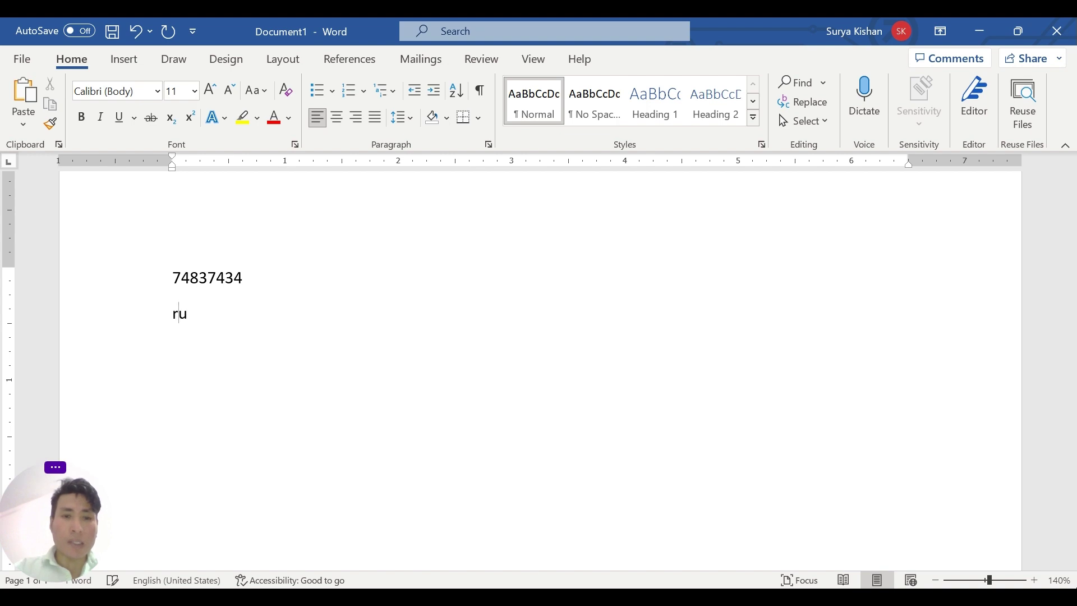
type("eureiroer")
key("BackSpace")
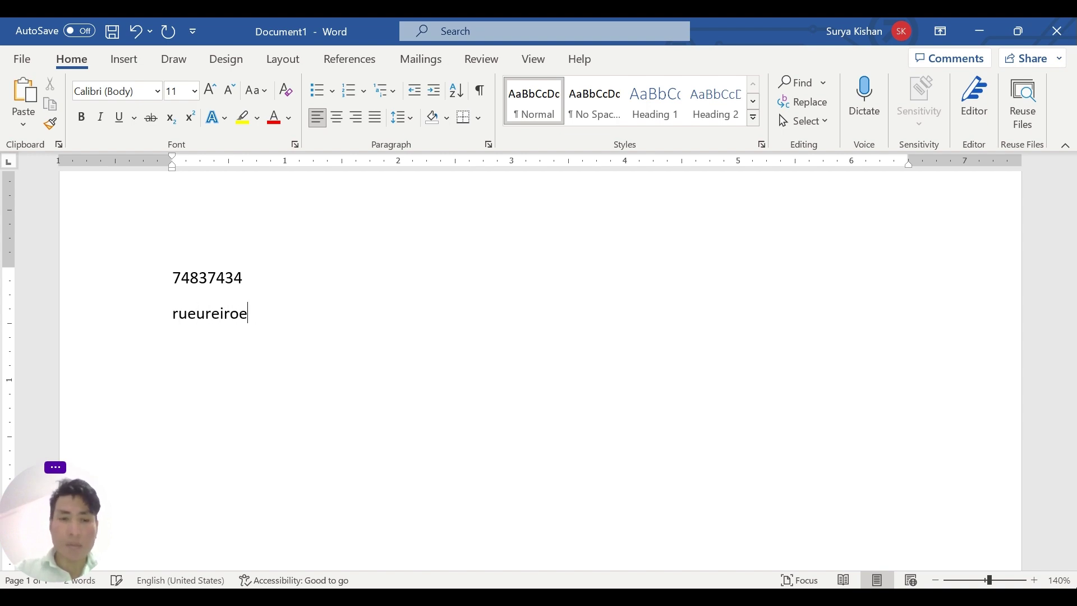
key("BackSpace")
key("BackSpace")
key("BackSpace")
key("BackSpace")
key("BackSpace")
key("BackSpace")
key("BackSpace")
key("BackSpace")
key("BackSpace")
key("BackSpace")
key("BackSpace")
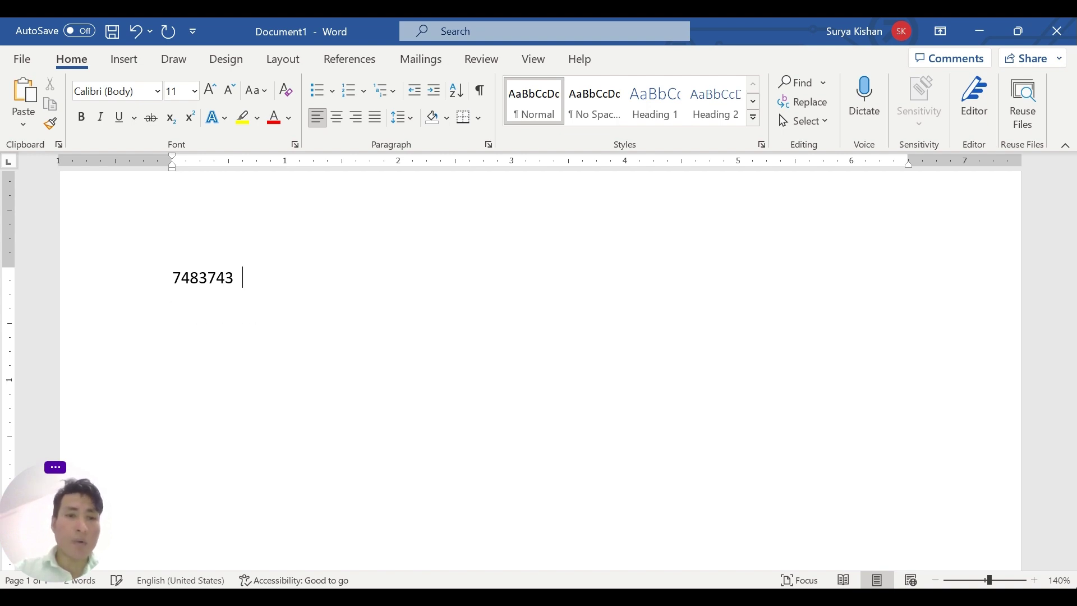
key("Return")
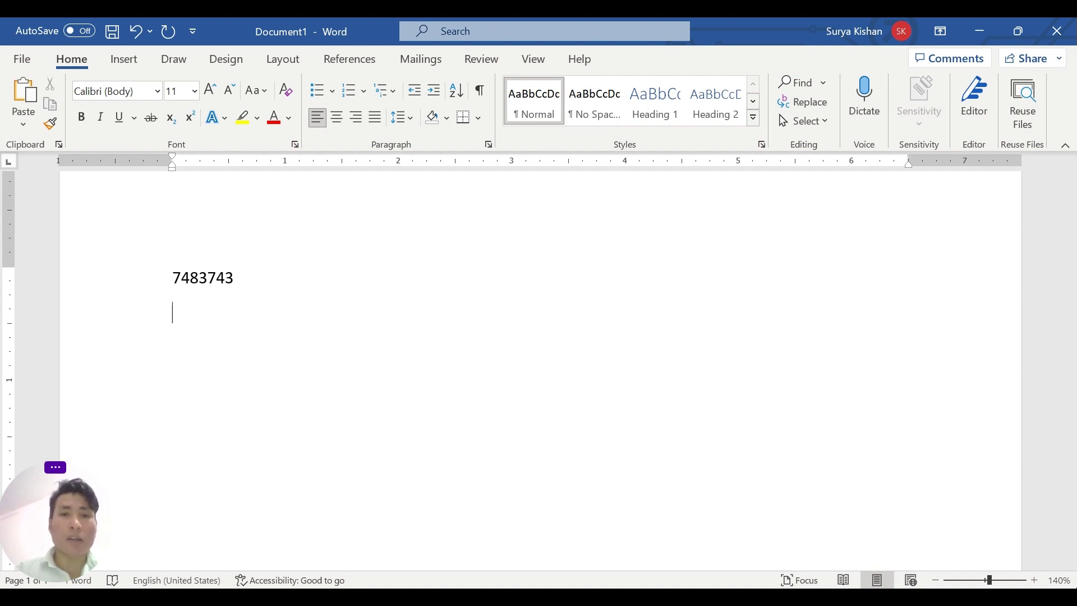
key("BackSpace")
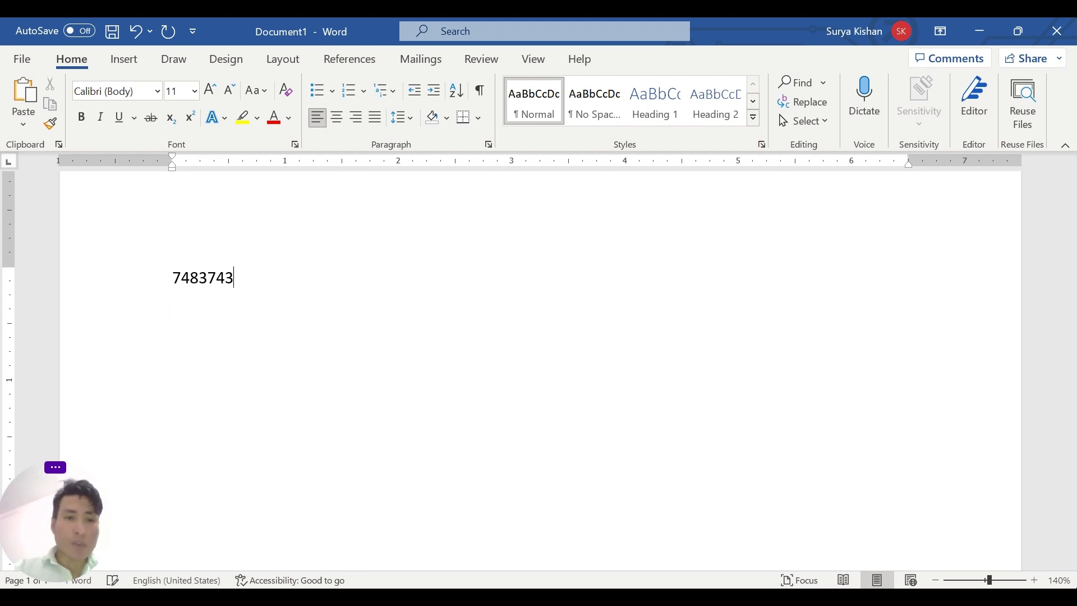
key("BackSpace")
key("BackSpace")
key("BackSpace")
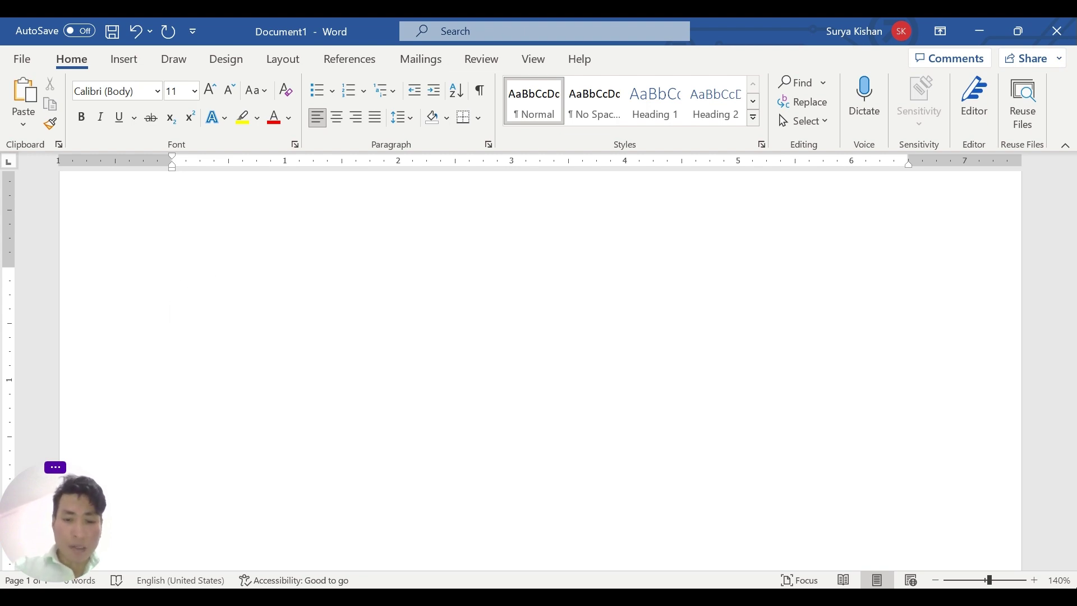
- Type '500' and 'Five hundred' on separate lines with a blank line between and after them
type("500")
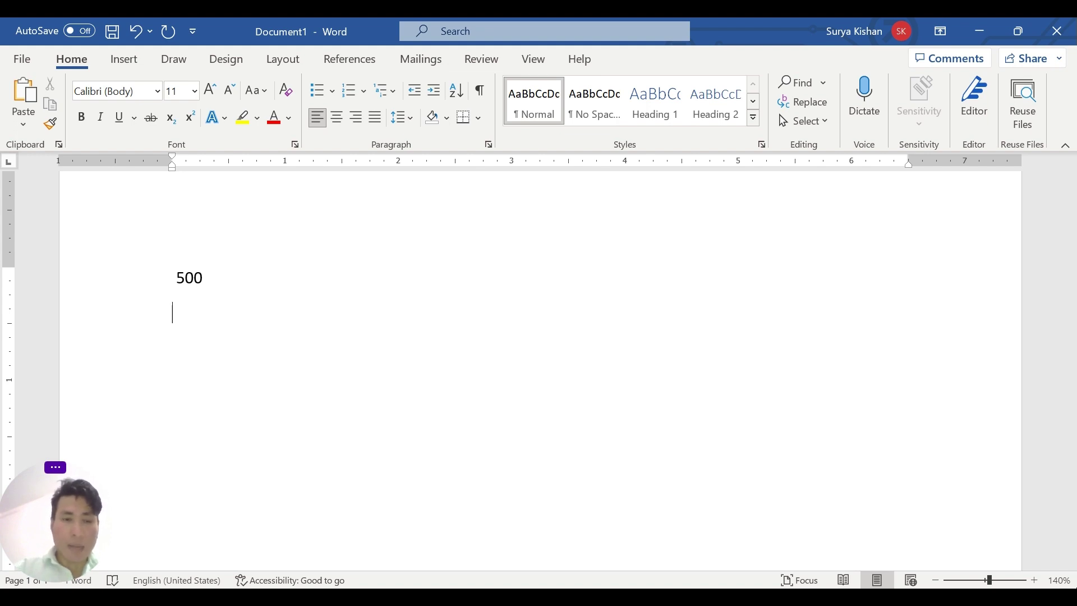
type(" Five hu")
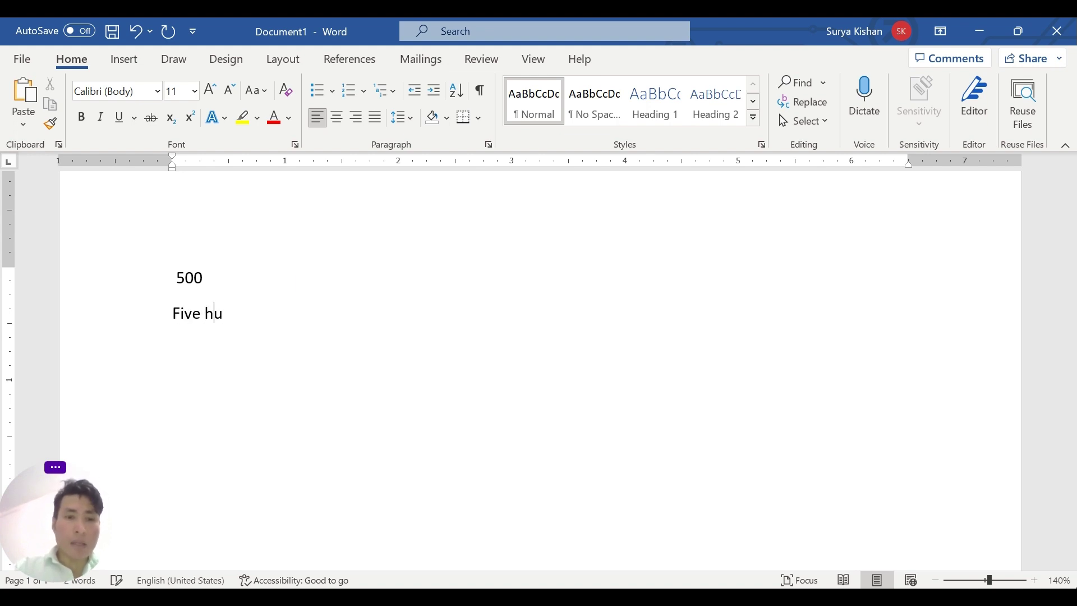
type("ndred")
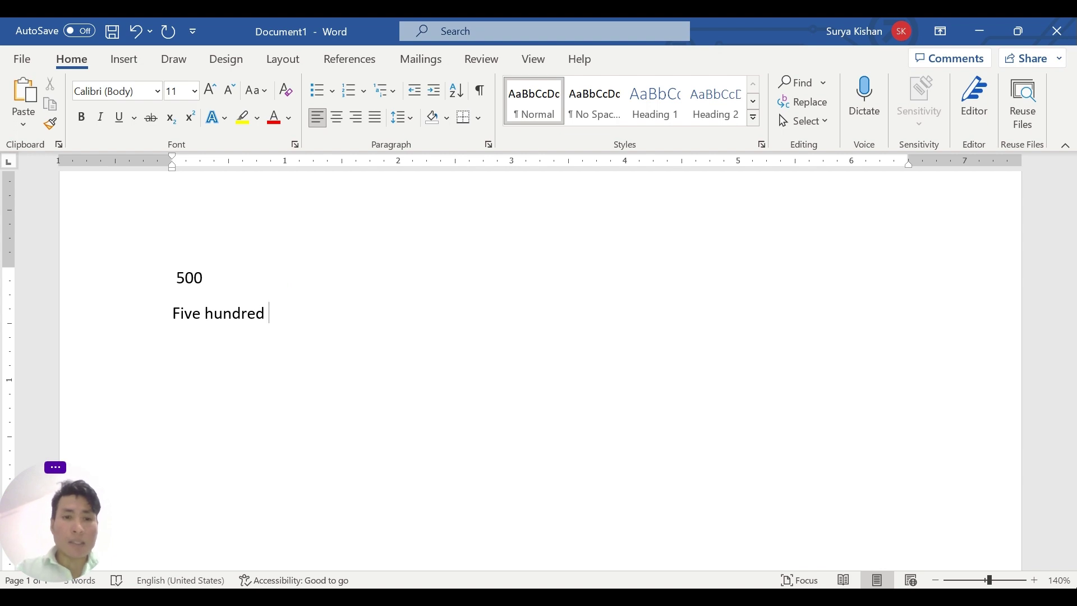
left_click(207, 277)
key("Return")
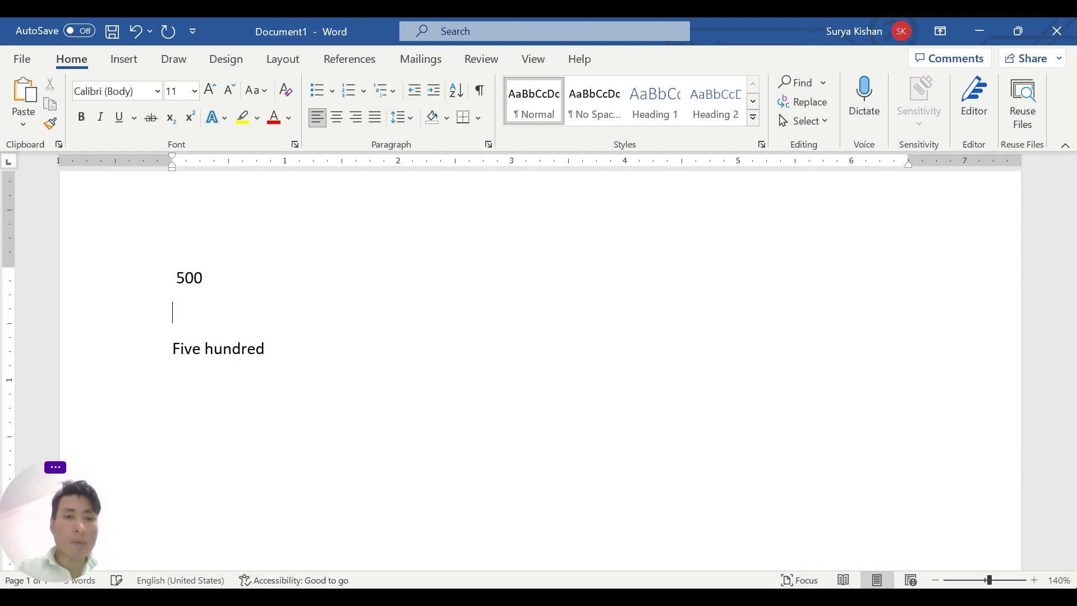
left_click(173, 348)
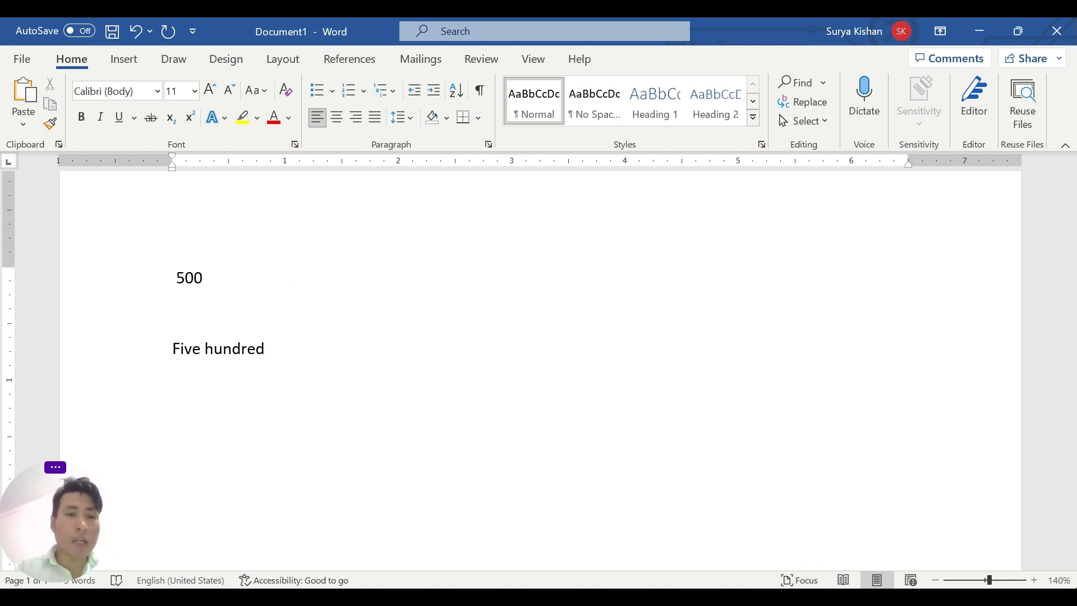
left_click(173, 312)
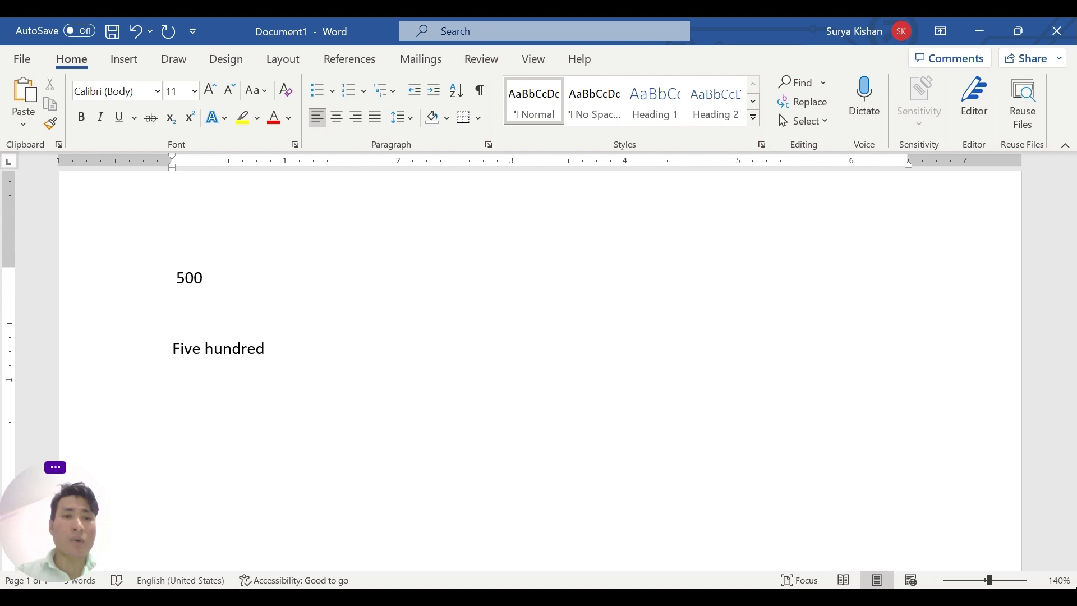
left_click(304, 348)
key("Return")
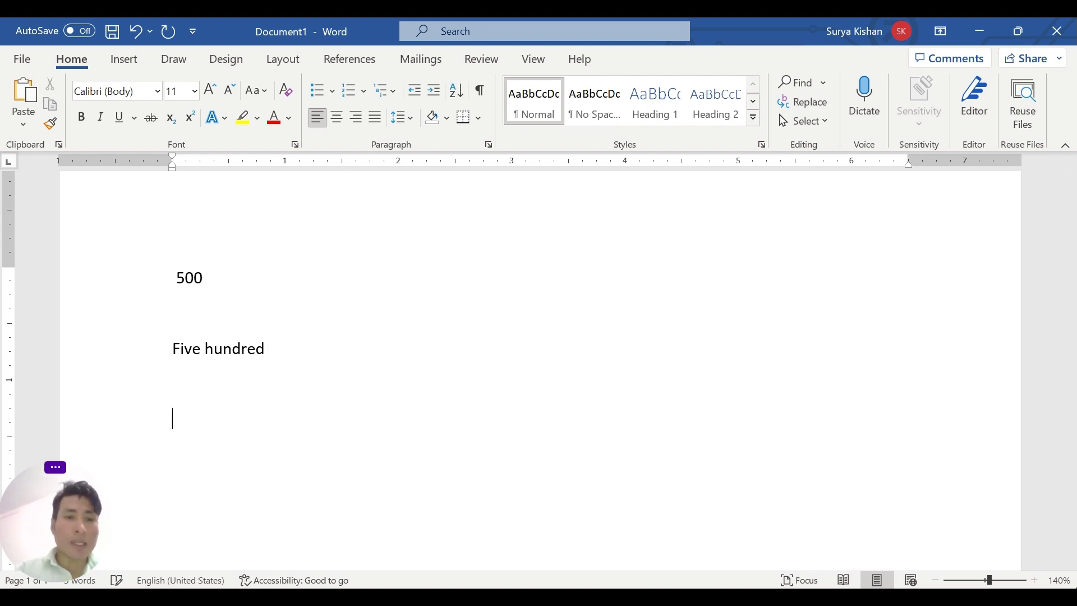
- Add blank lines above 500 and insert an empty field on the top line with Ctrl+F9
key("Up")
key("Up")
key("Up")
key("Up")
key("Return")
key("Up")
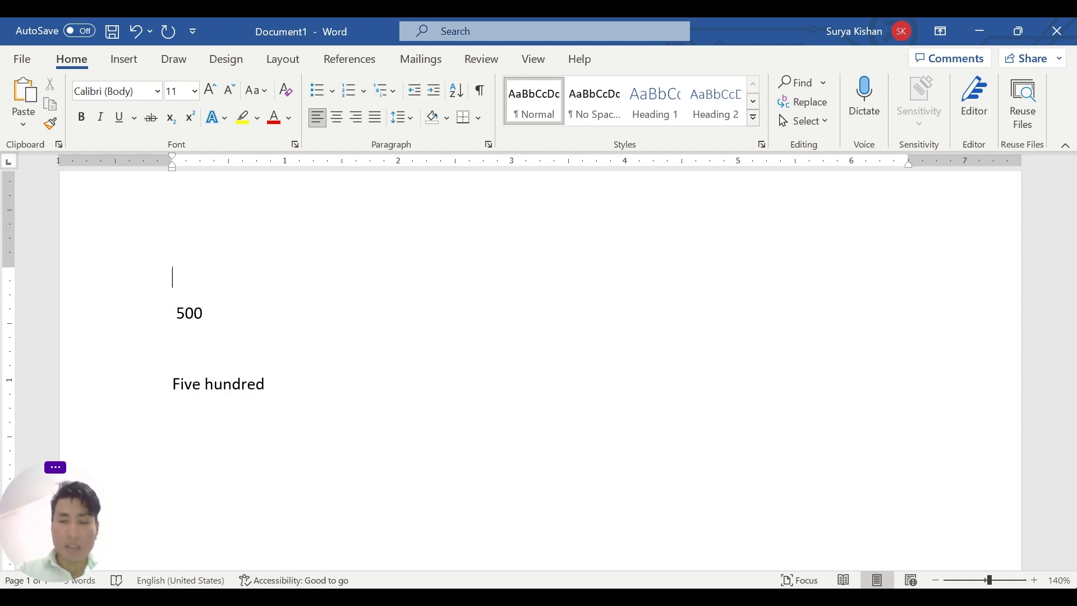
key("Return")
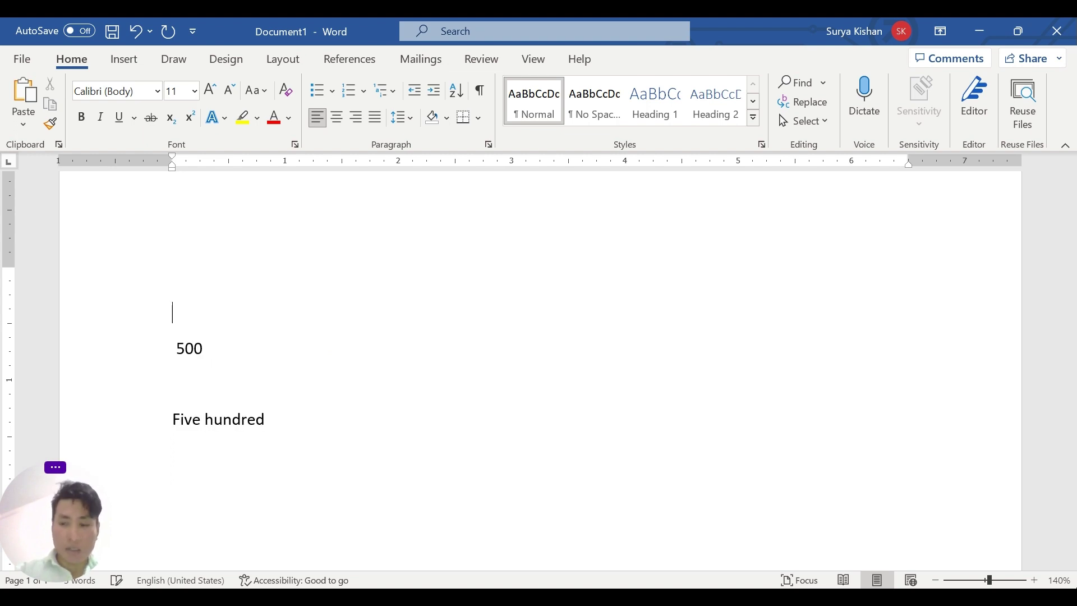
key("Up")
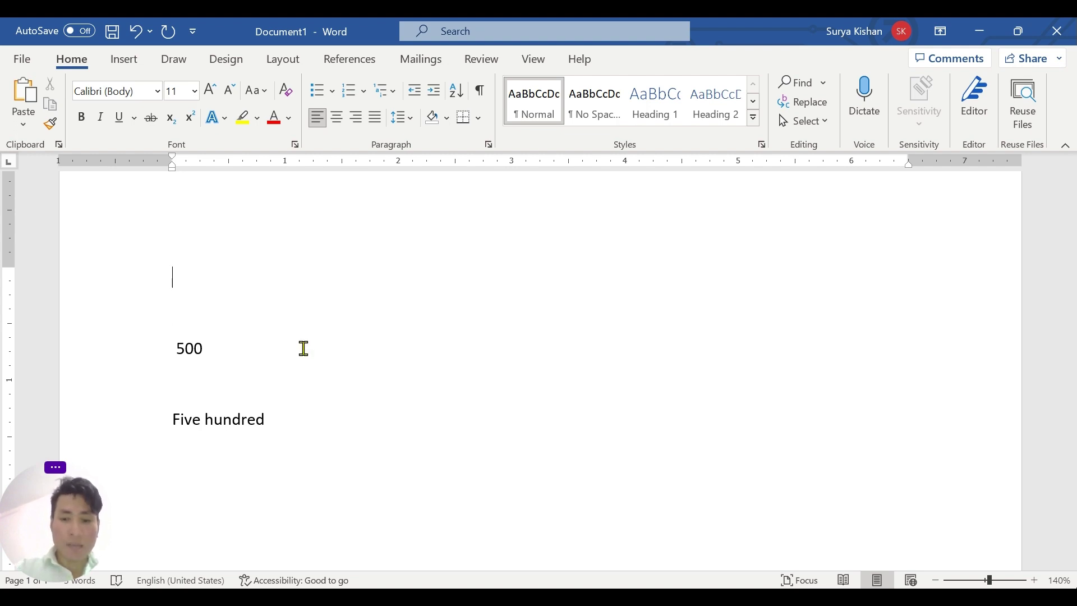
key("ctrl+F9")
- Enter =500\*cardtext in the field and update it to display 'five hundred'
left_click(751, 32)
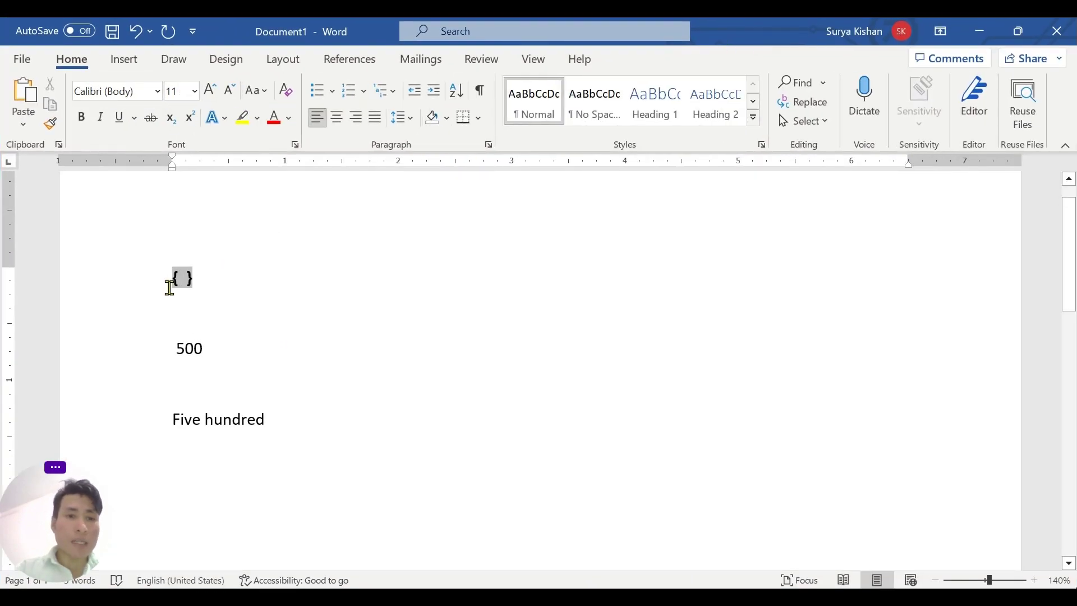
type("=")
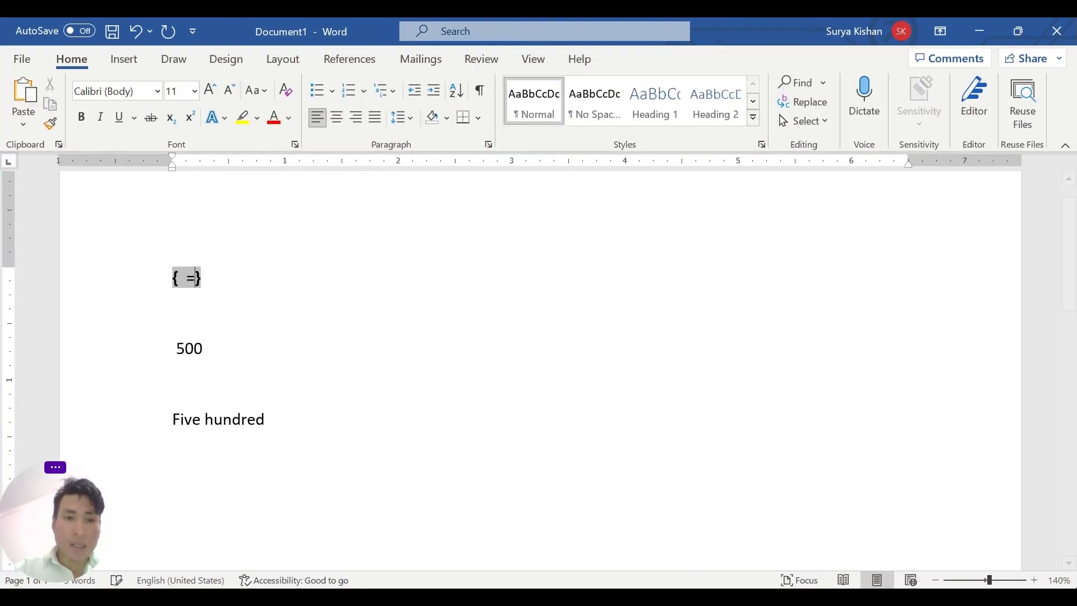
type("5")
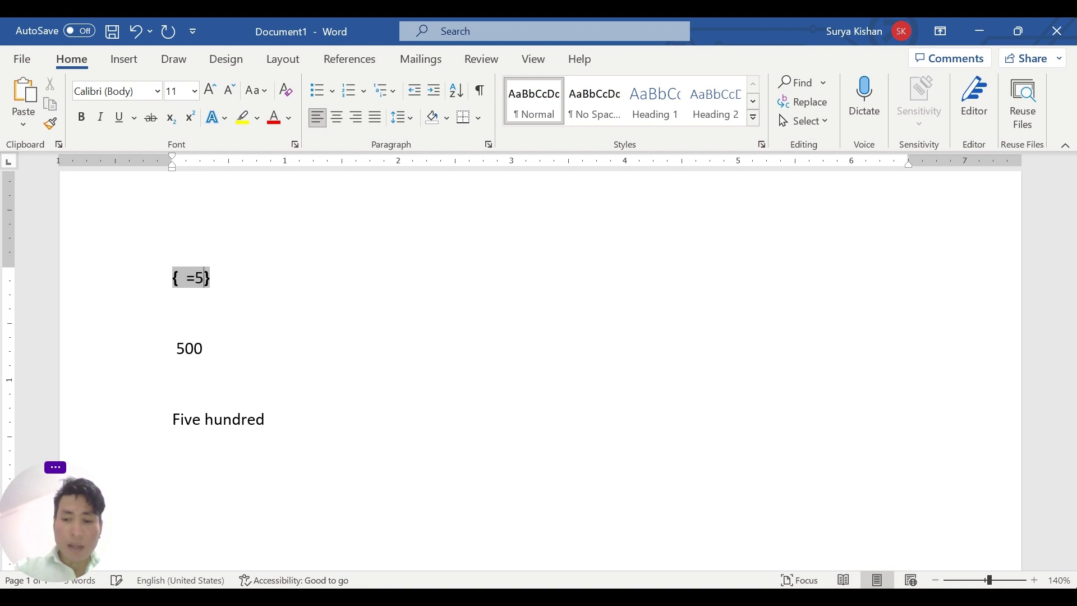
type("00")
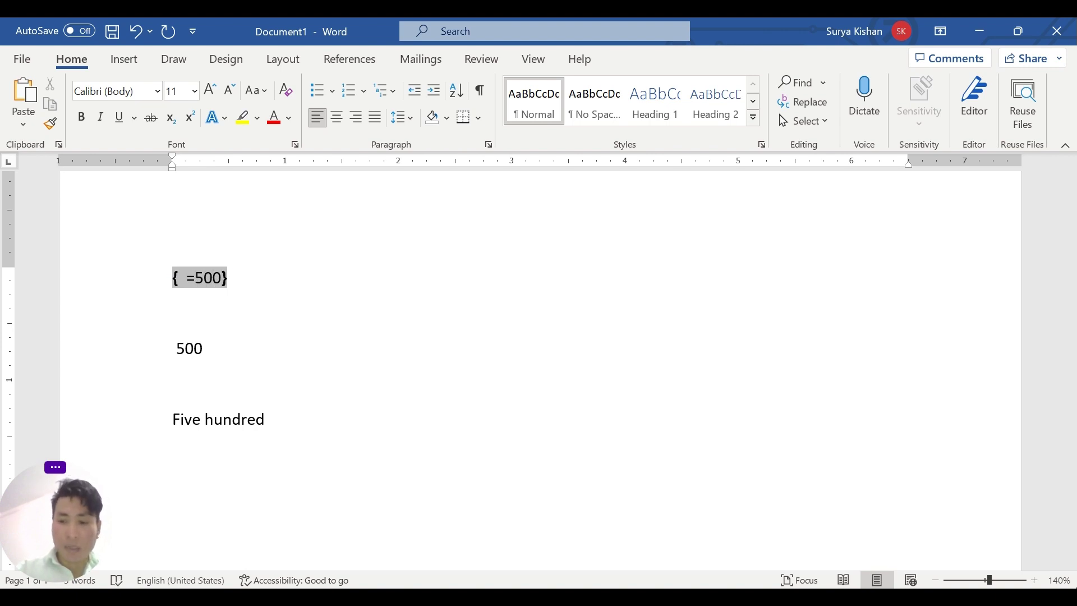
type("\\")
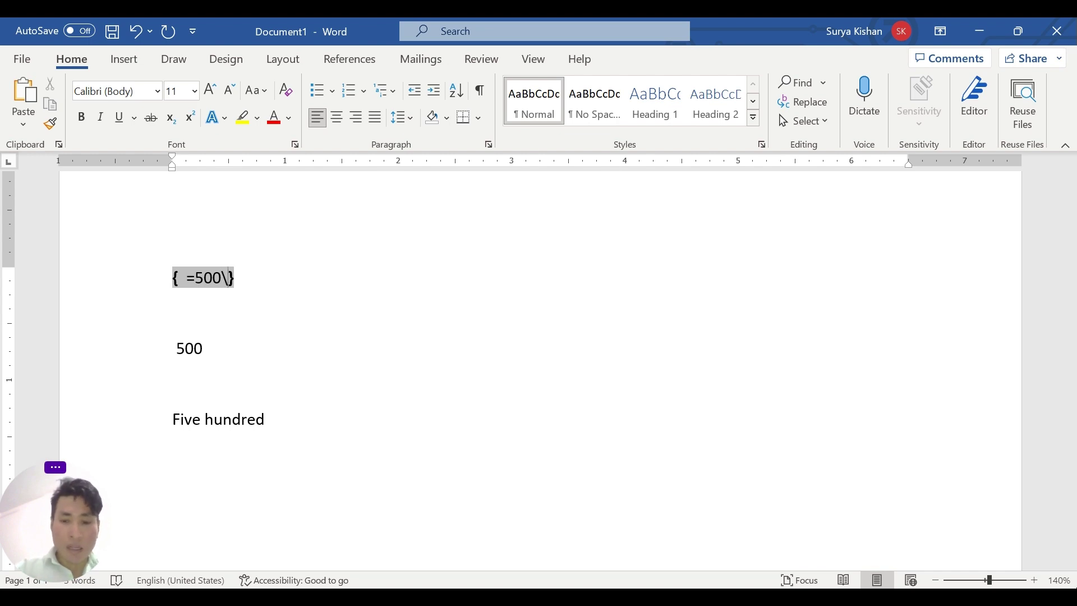
type("*")
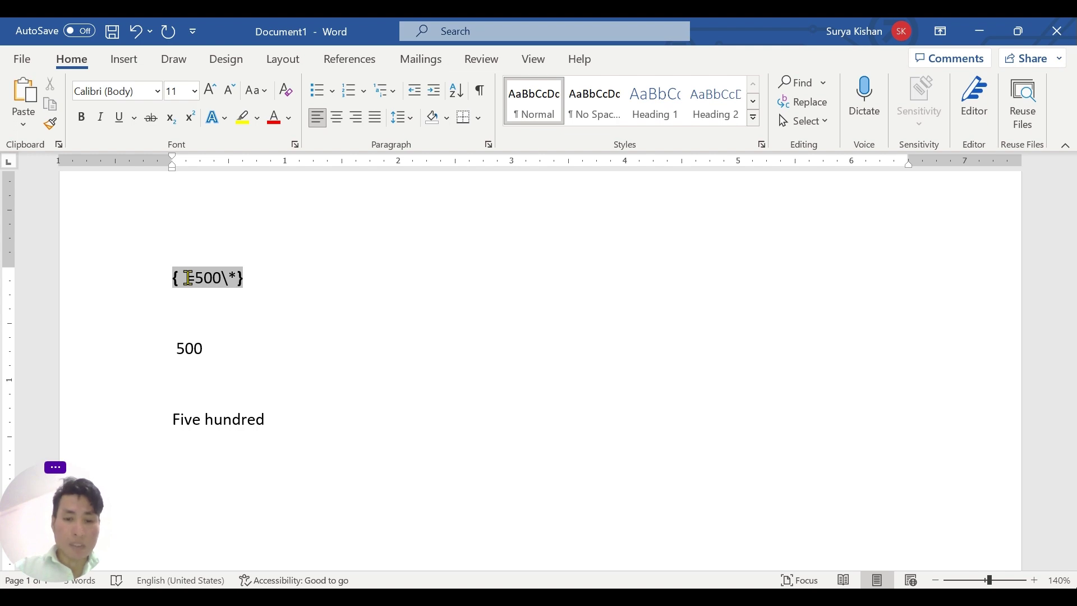
type("cardte")
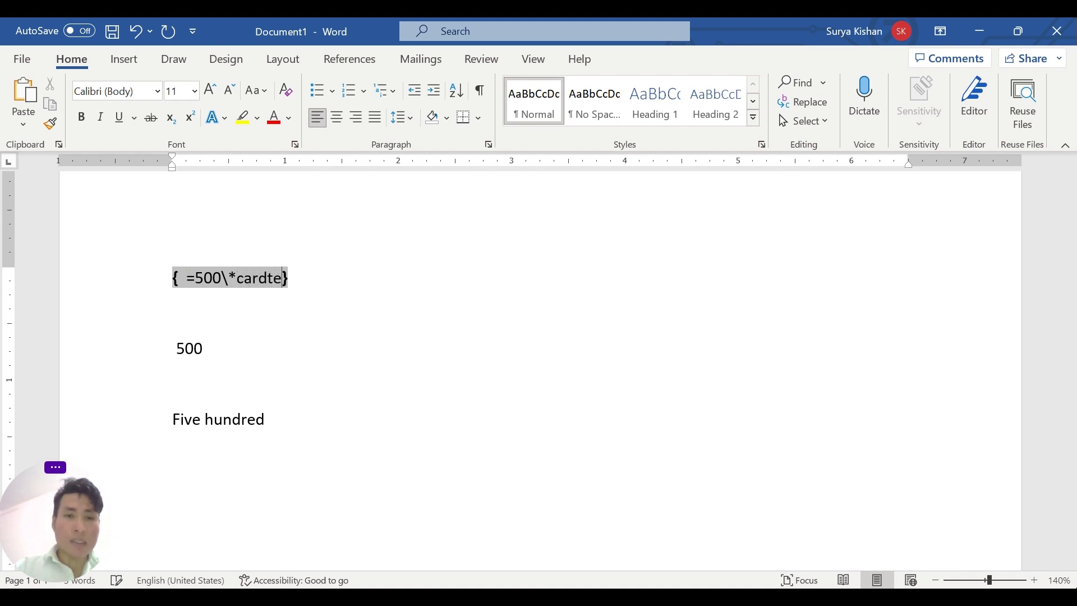
type("xt")
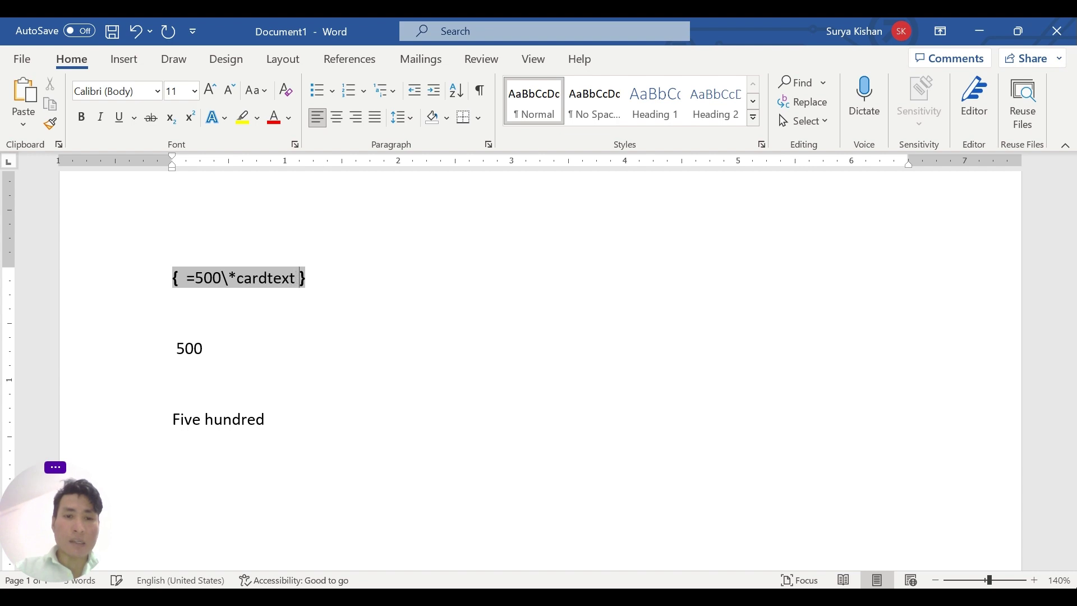
right_click(298, 278)
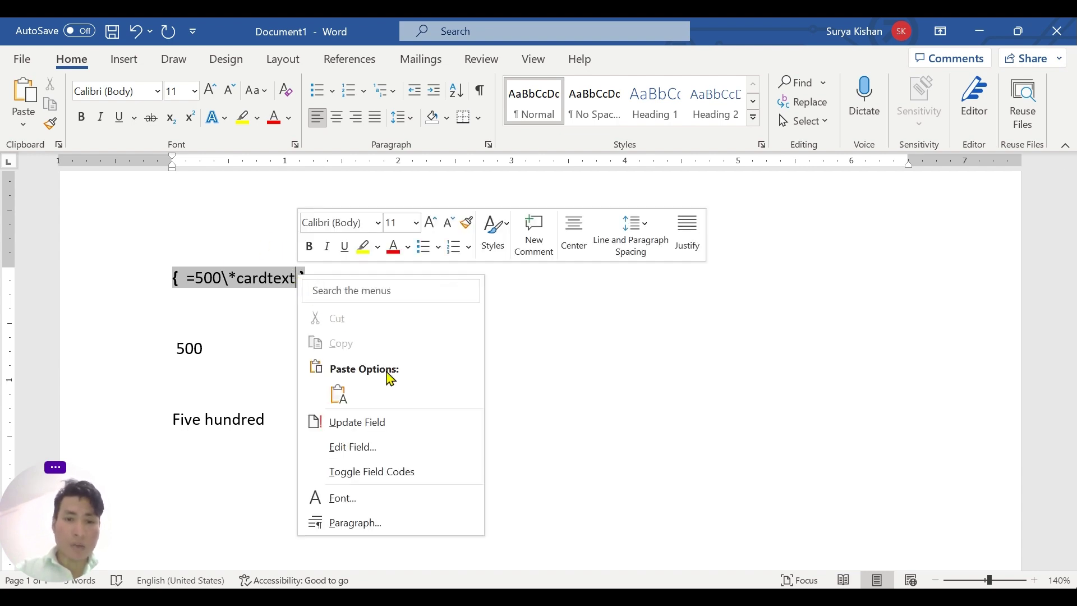
left_click(382, 422)
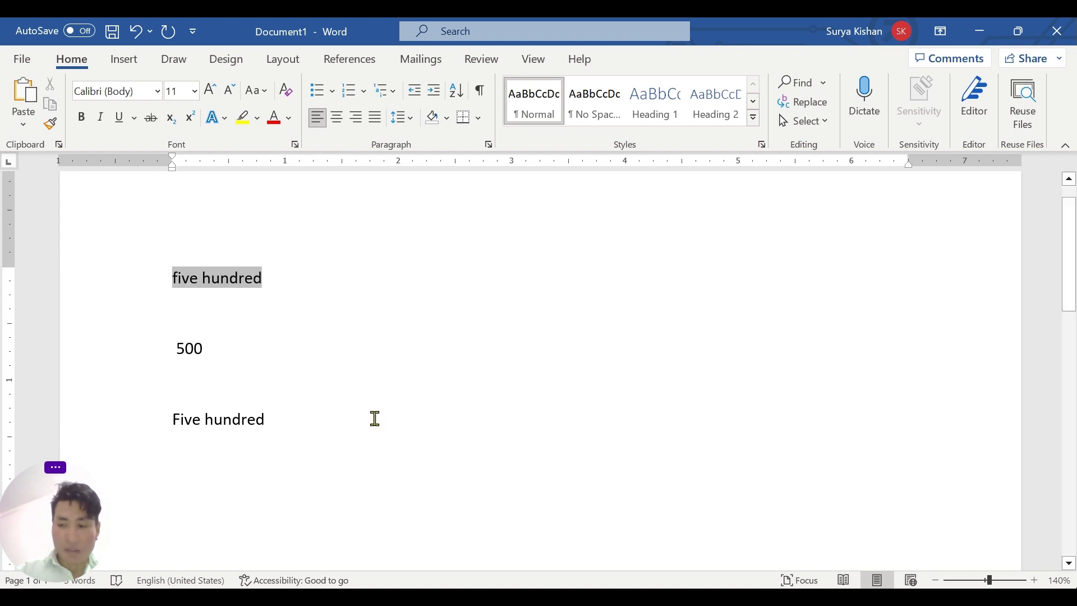
- Add two blank lines after the 'five hundred' result
key("Down")
key("Down")
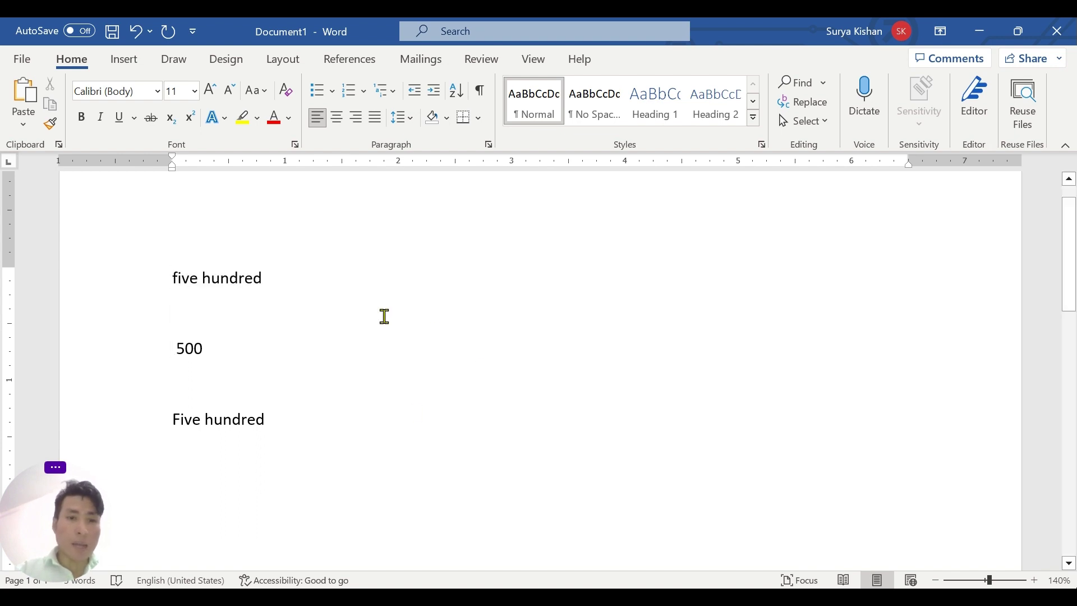
left_click(286, 288)
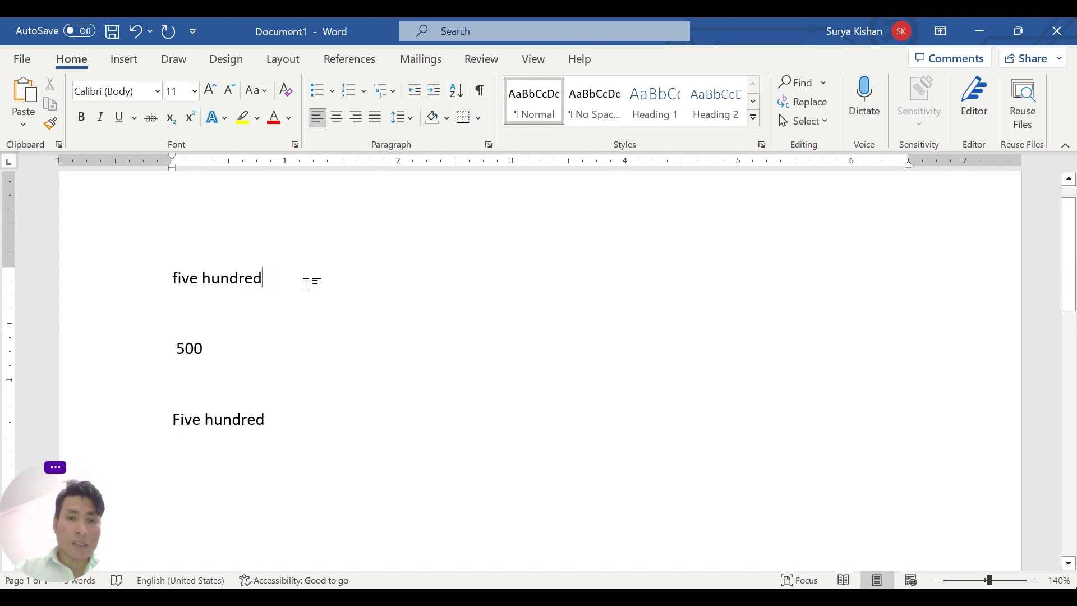
key("Return")
key("Return")
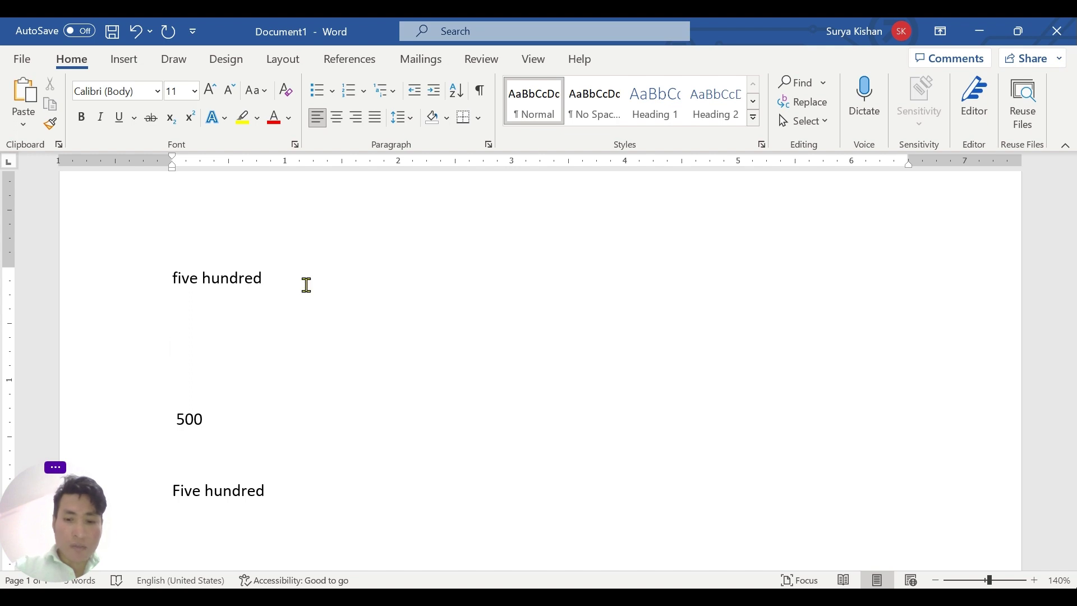
- Insert a field containing =10000\*cardtext on the blank line and update it to show 'ten thousand'
key("ctrl+F9")
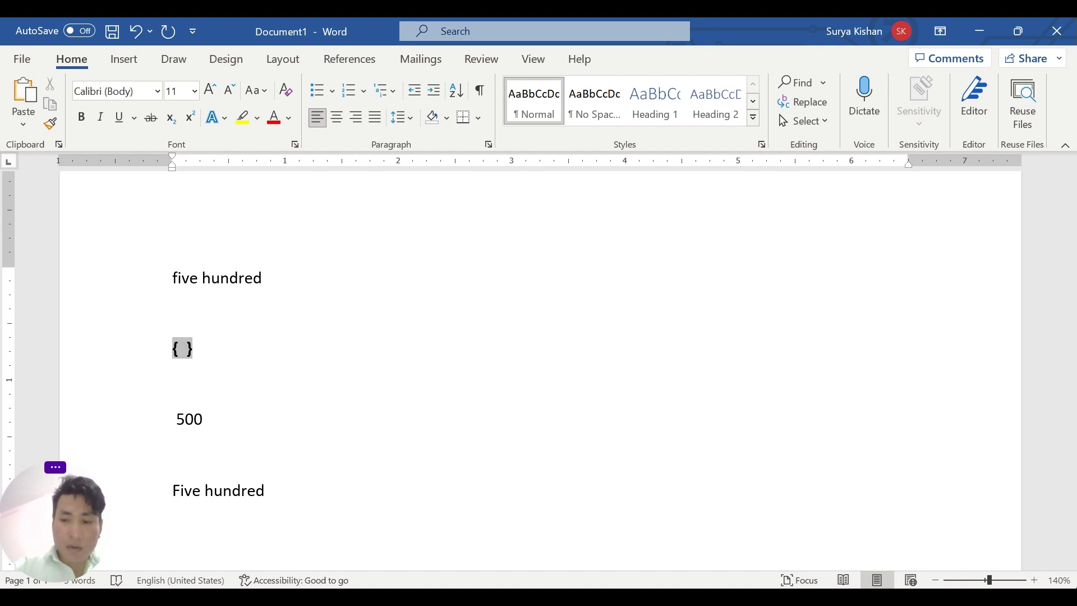
type("=1 ")
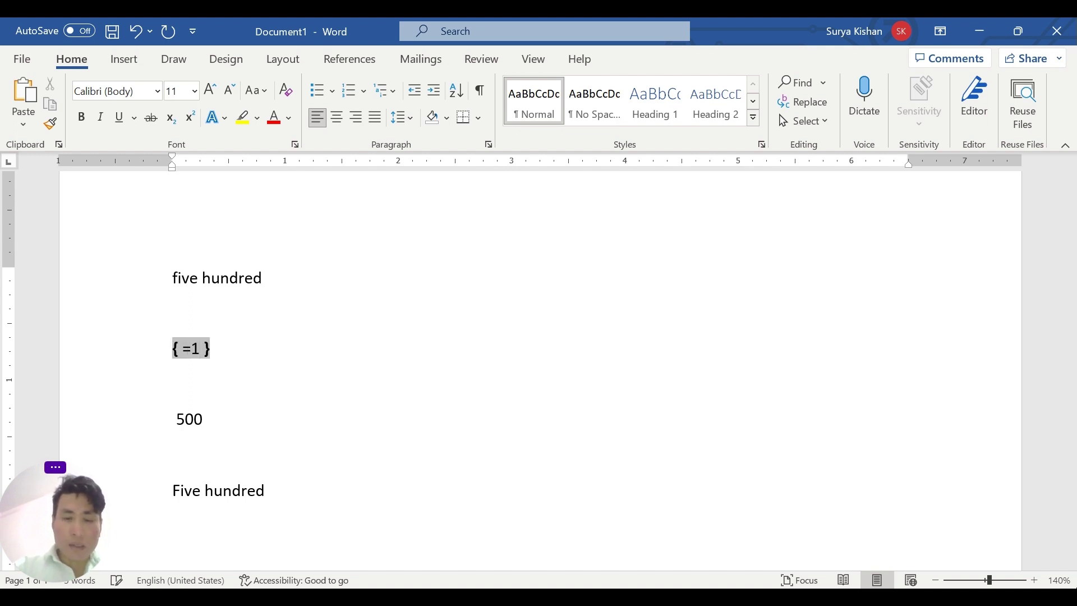
type("000")
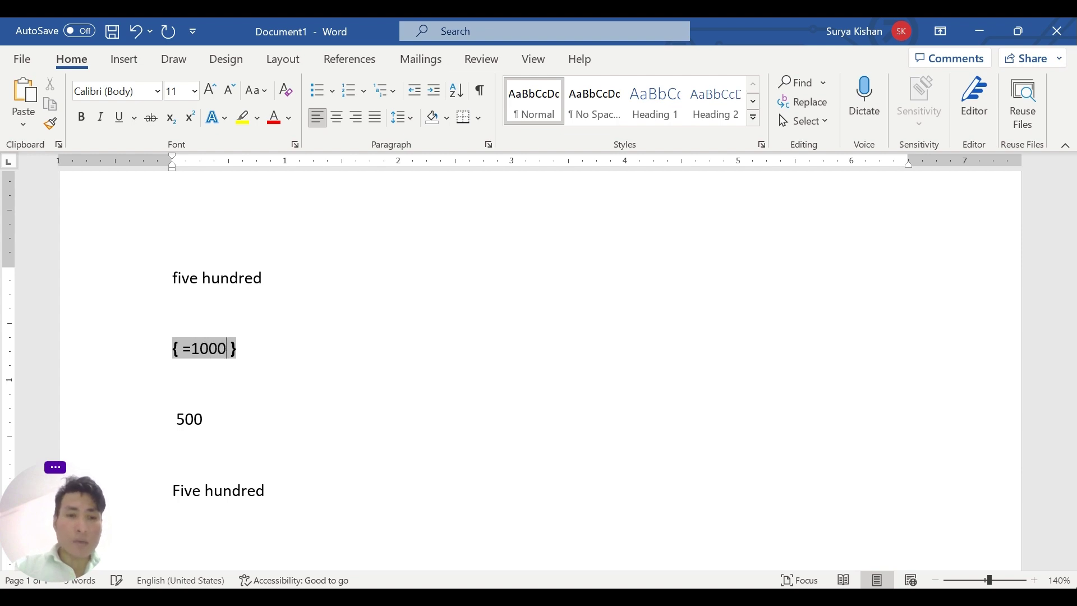
type("0")
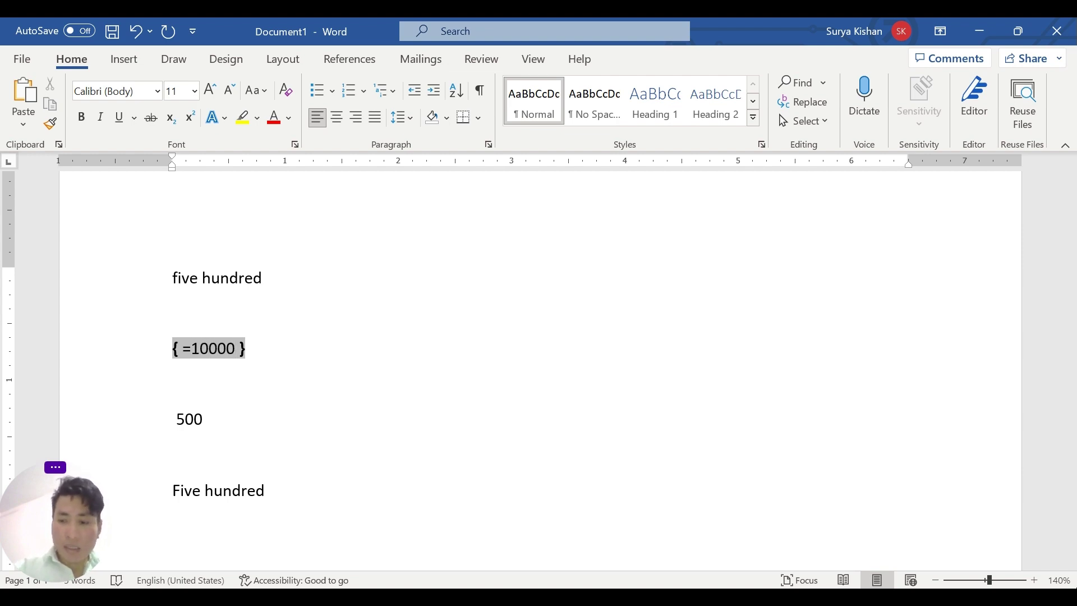
type("\\")
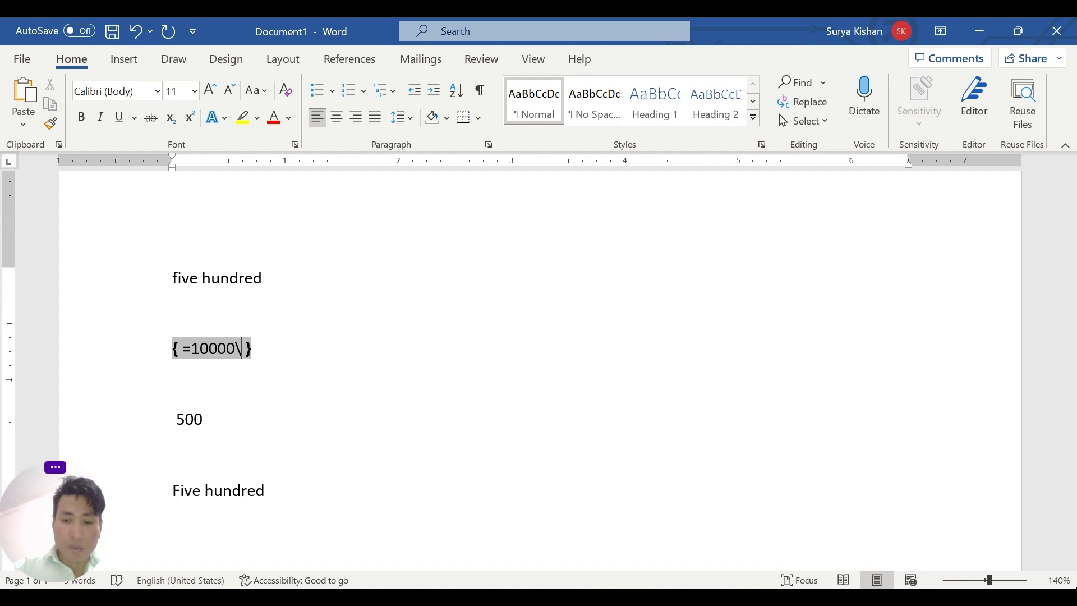
type("*car")
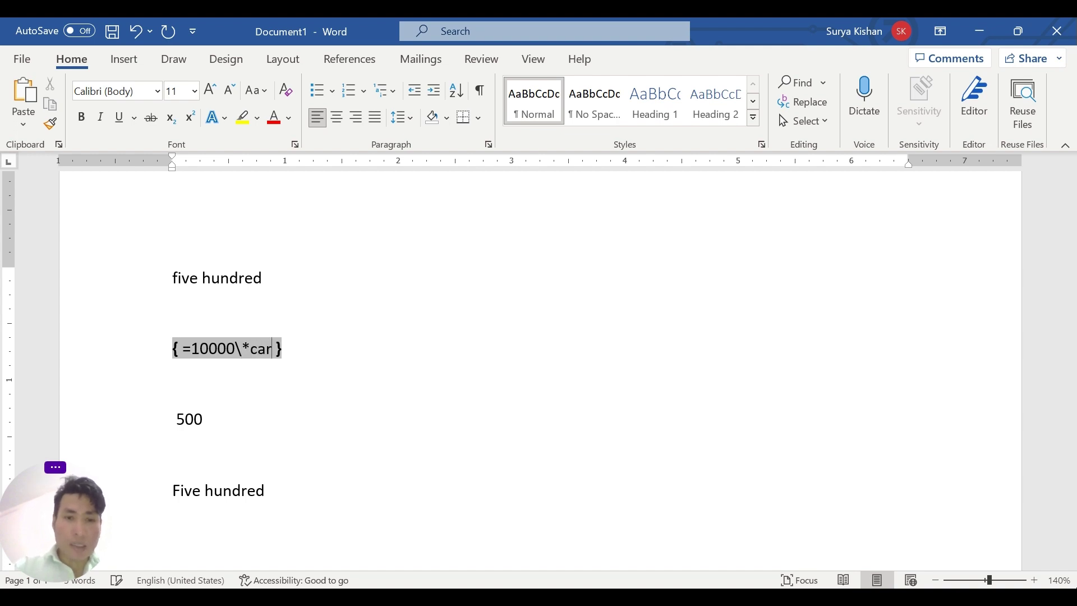
type("dtex")
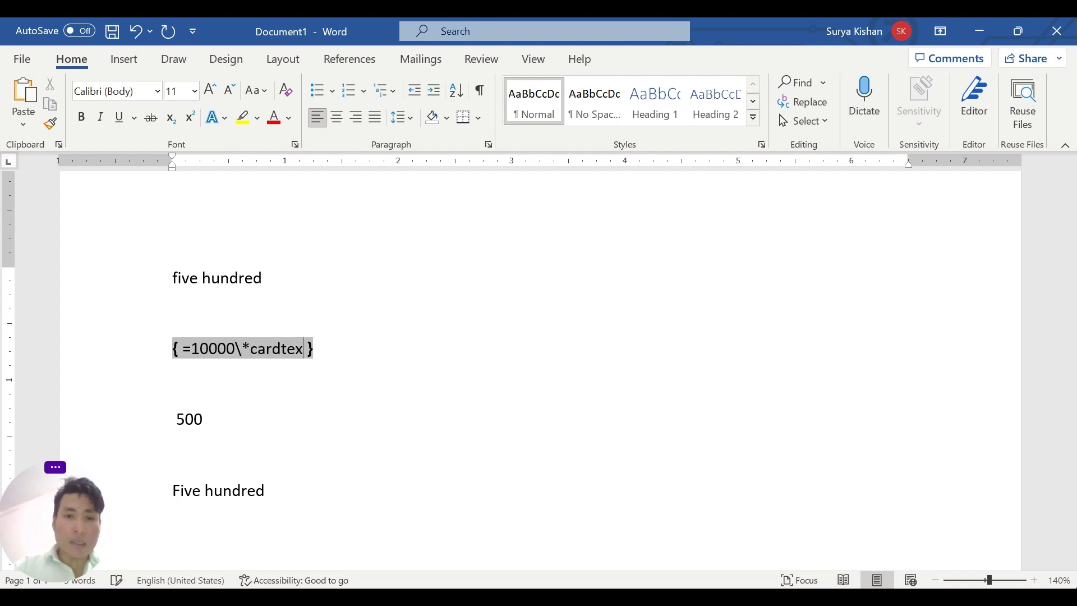
type("t")
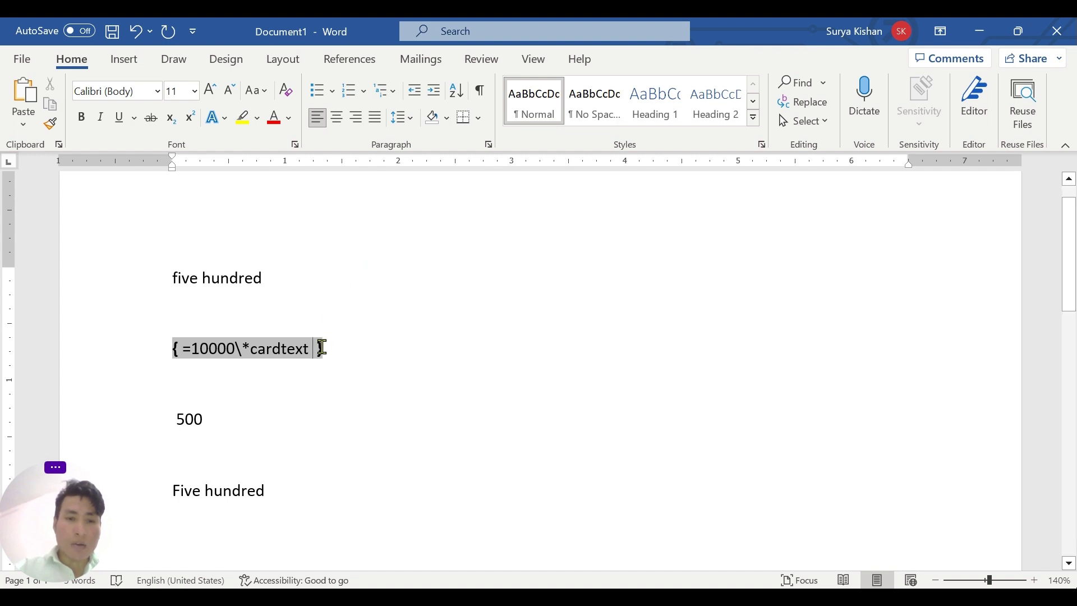
right_click(315, 354)
left_click(369, 236)
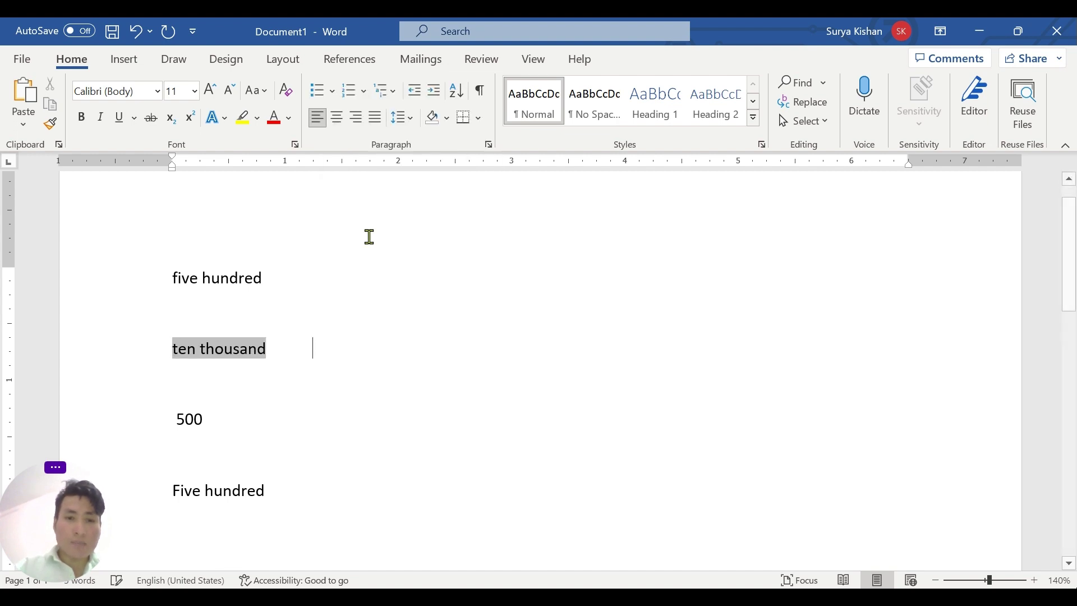